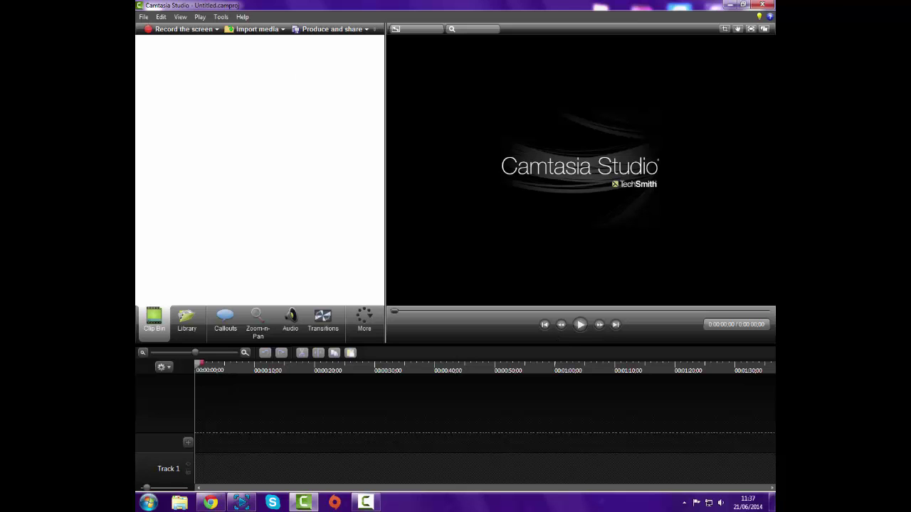
Step: Resize the Camtasia Studio window and briefly check the Help menu
{"action": "double_click", "coordinate": [554, 5]}
{"action": "double_click", "coordinate": [508, 5]}
{"action": "left_click", "coordinate": [241, 17]}
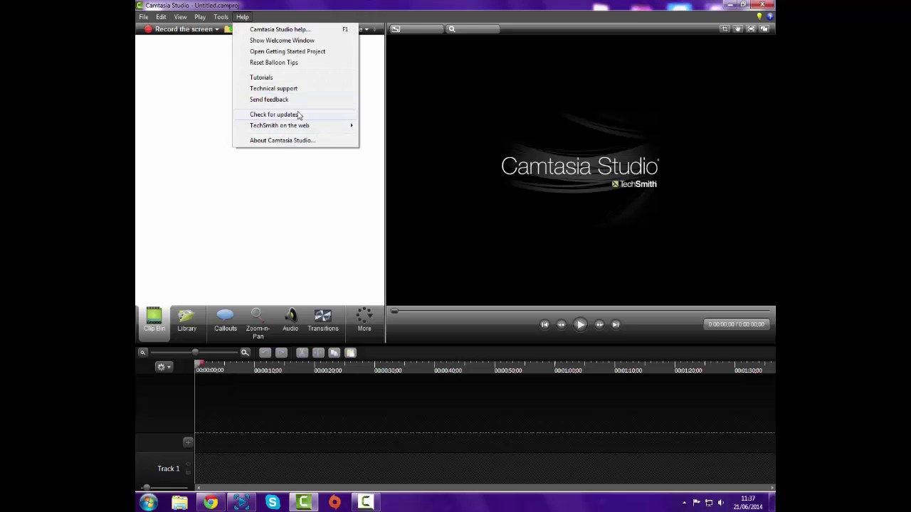
{"action": "left_click", "coordinate": [271, 78]}
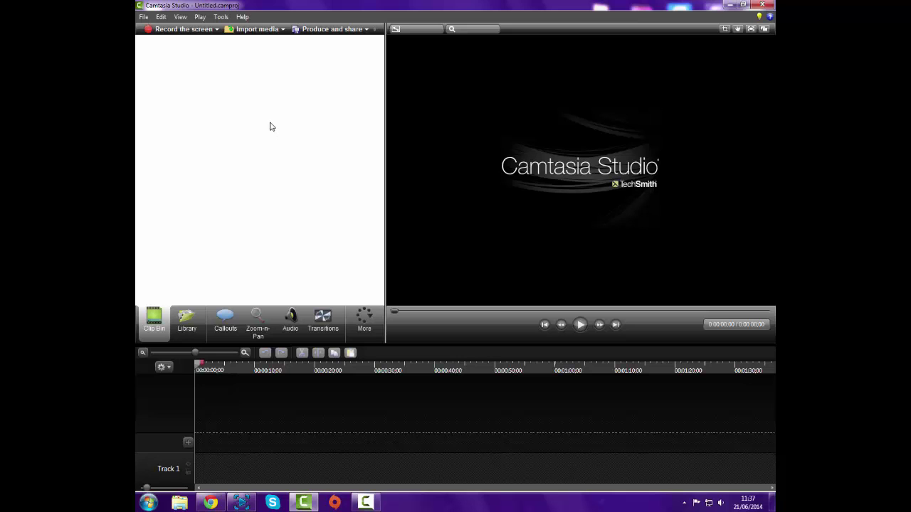
Step: Import the GTA V gameplay MP4 from Documents > Video Raw
{"action": "left_click", "coordinate": [253, 30]}
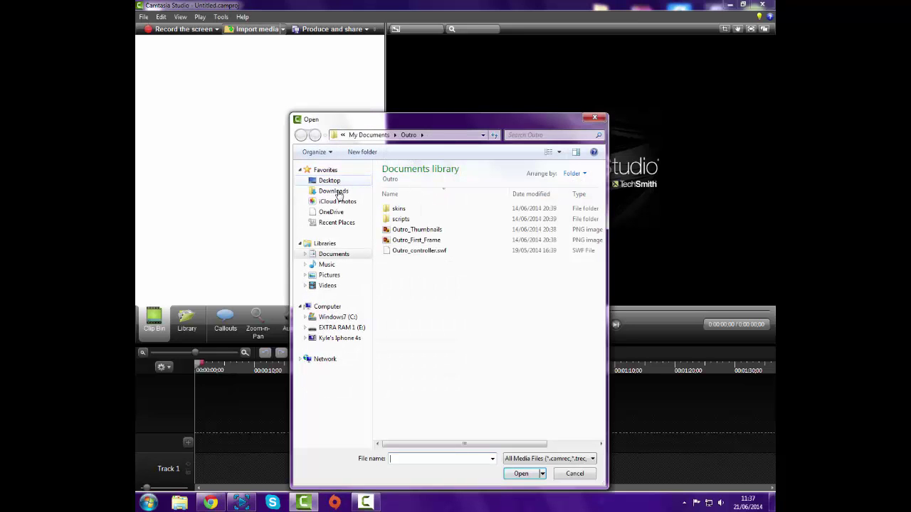
{"action": "left_click", "coordinate": [331, 254]}
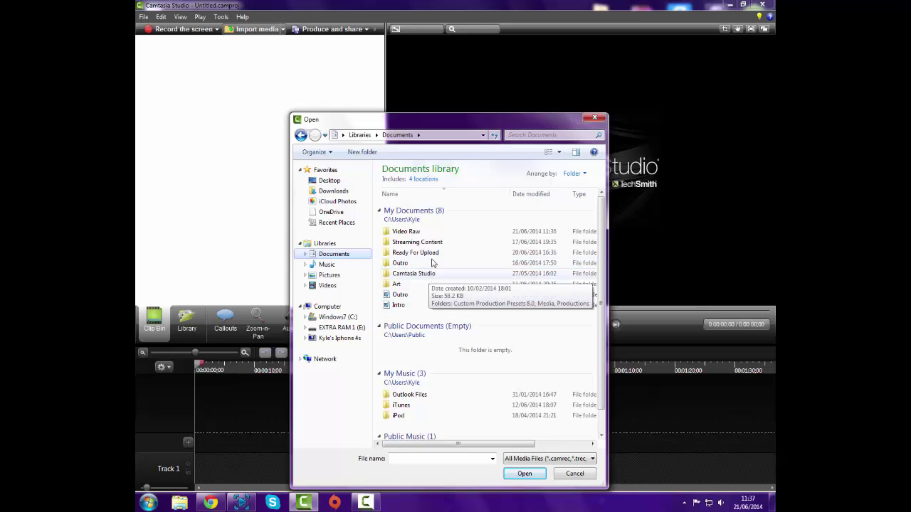
{"action": "double_click", "coordinate": [400, 284]}
{"action": "left_click", "coordinate": [300, 135]}
{"action": "double_click", "coordinate": [395, 231]}
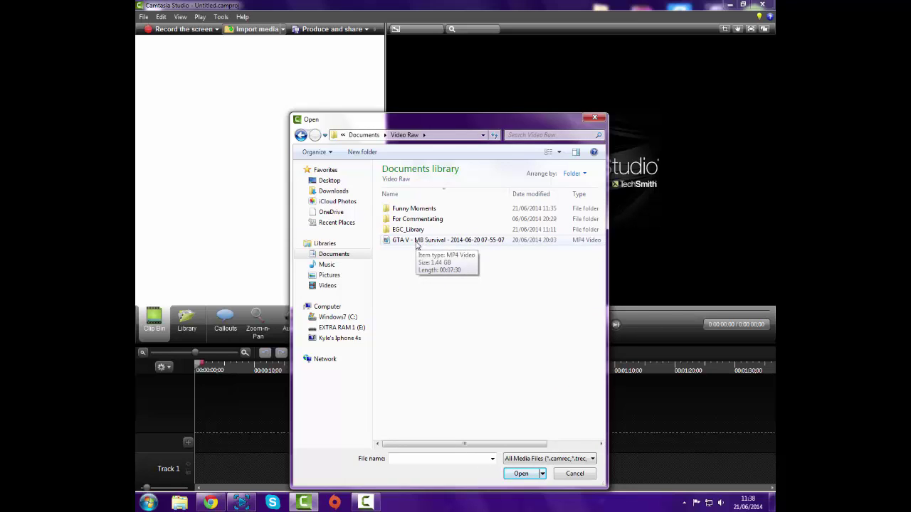
{"action": "double_click", "coordinate": [417, 242]}
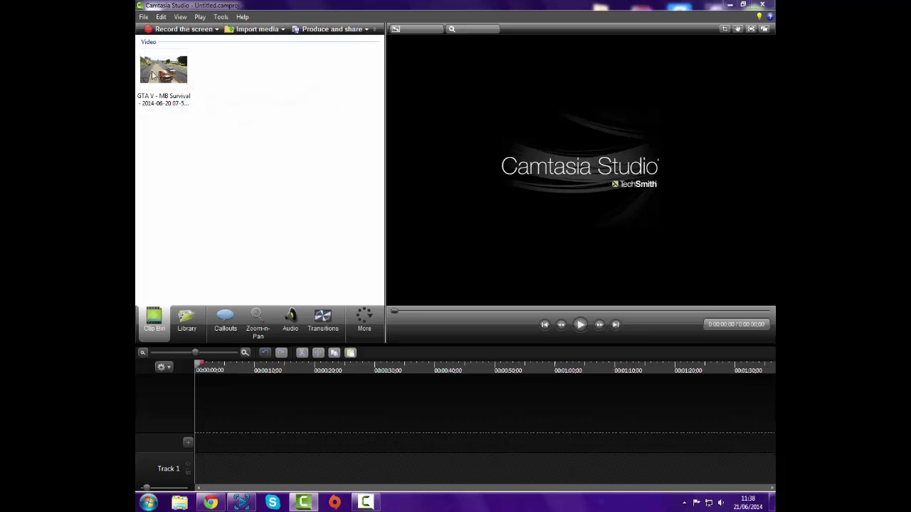
Step: Import Intro.mp4 from the Documents library into the clip bin
{"action": "left_click", "coordinate": [258, 29]}
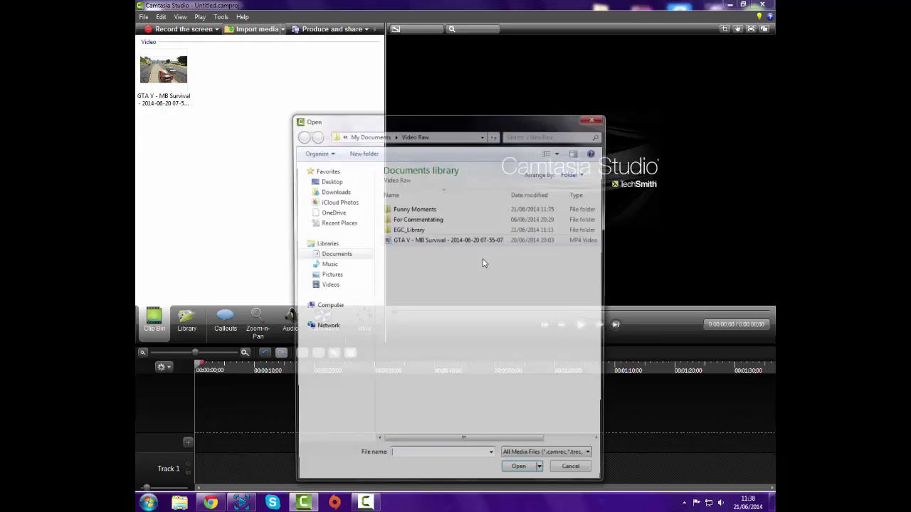
{"action": "left_click", "coordinate": [334, 254]}
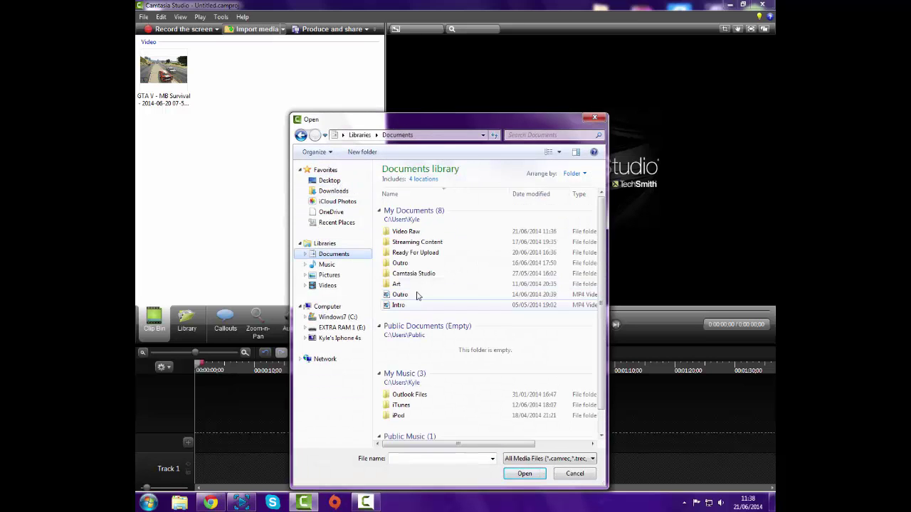
{"action": "left_click", "coordinate": [419, 305]}
{"action": "left_click", "coordinate": [520, 473]}
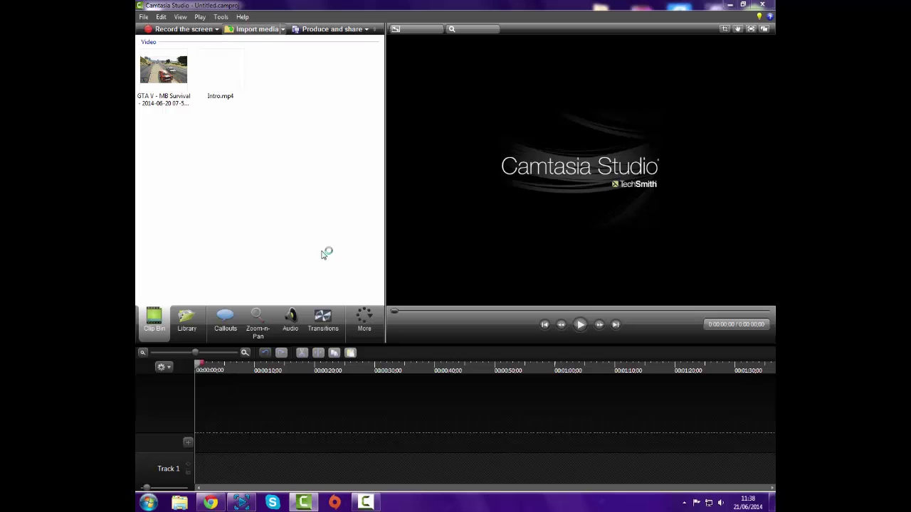
Step: Import Outro.mp4 from Documents into the clip bin as well
{"action": "double_click", "coordinate": [323, 255]}
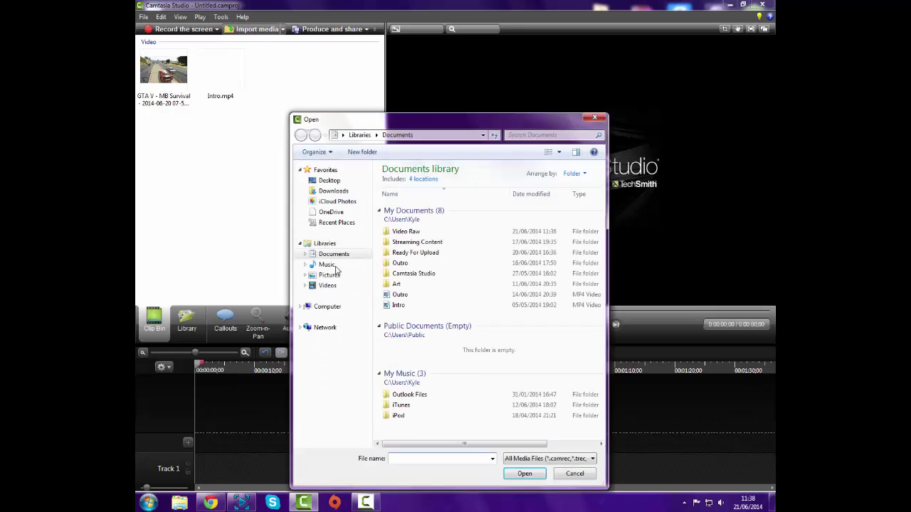
{"action": "left_click", "coordinate": [440, 294]}
{"action": "left_click", "coordinate": [525, 473]}
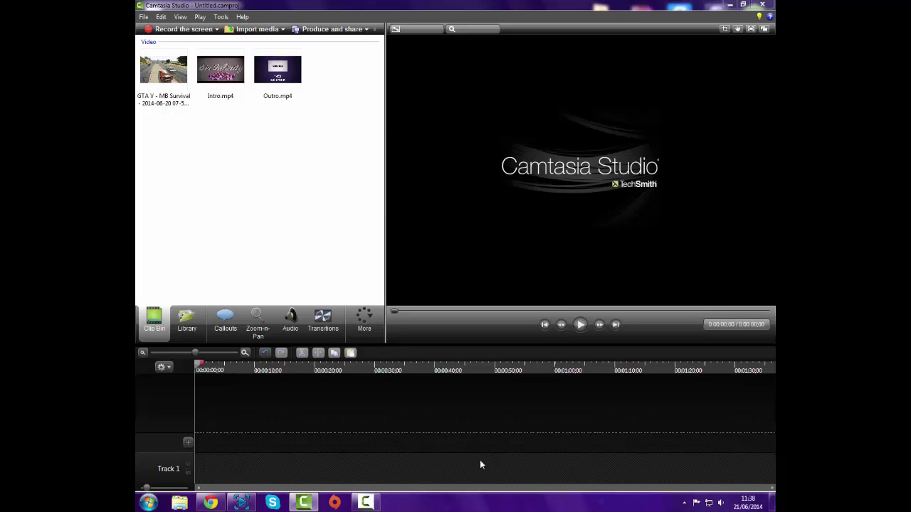
Step: Put Intro.mp4 at the start of Track 1; place Outro.mp4 on Track 2, then delete it
{"action": "left_click", "coordinate": [220, 67]}
{"action": "left_click_drag", "start_coordinate": [234, 483], "coordinate": [136, 486]}
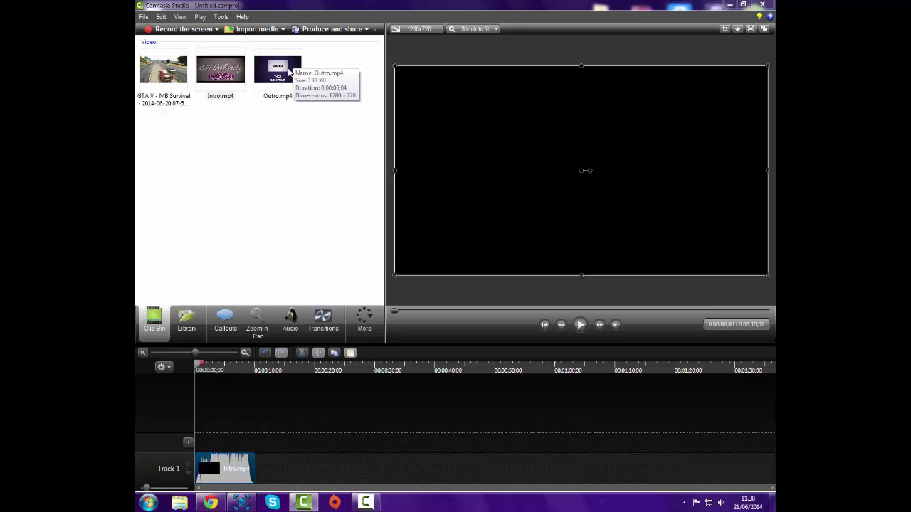
{"action": "left_click_drag", "start_coordinate": [288, 71], "coordinate": [207, 441]}
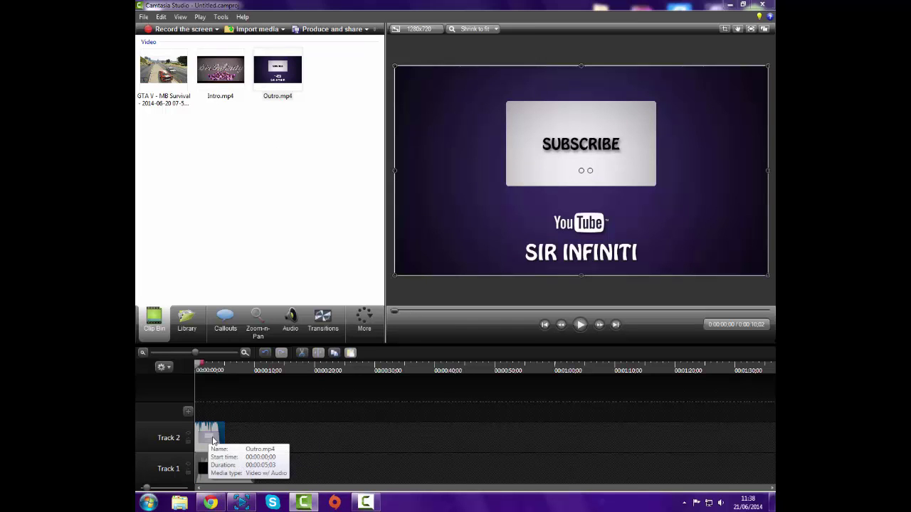
{"action": "mouse_move", "coordinate": [200, 436]}
{"action": "left_mouse_down"}
{"action": "mouse_move", "coordinate": [208, 406]}
{"action": "mouse_move", "coordinate": [208, 437]}
{"action": "left_mouse_up"}
{"action": "left_click_drag", "start_coordinate": [263, 466], "coordinate": [222, 457]}
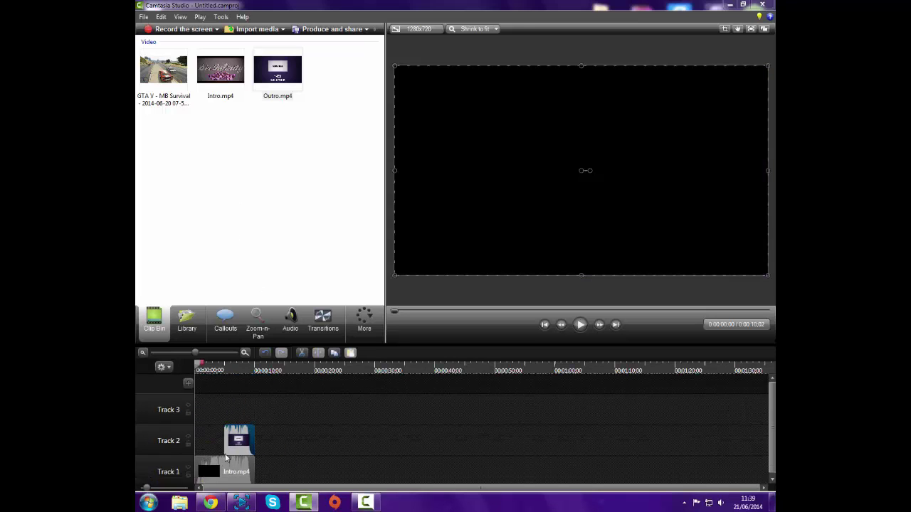
{"action": "right_click", "coordinate": [248, 441]}
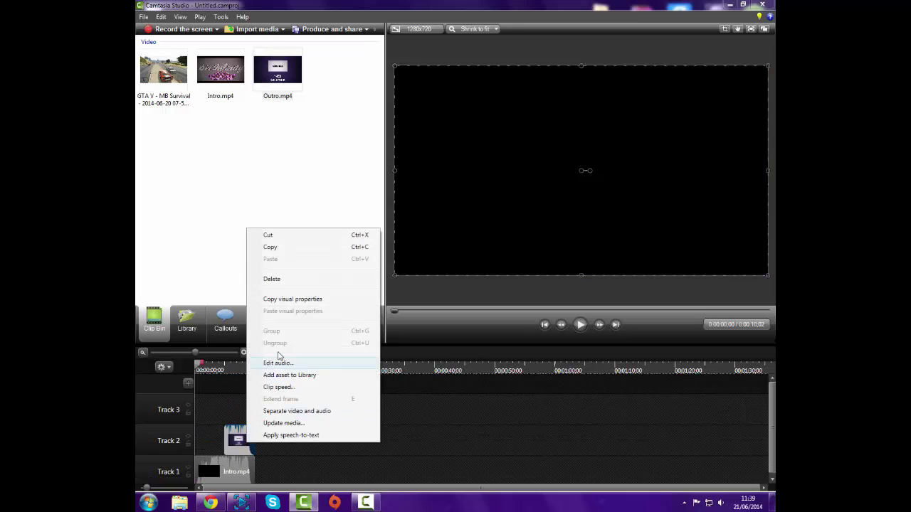
{"action": "left_click", "coordinate": [284, 279]}
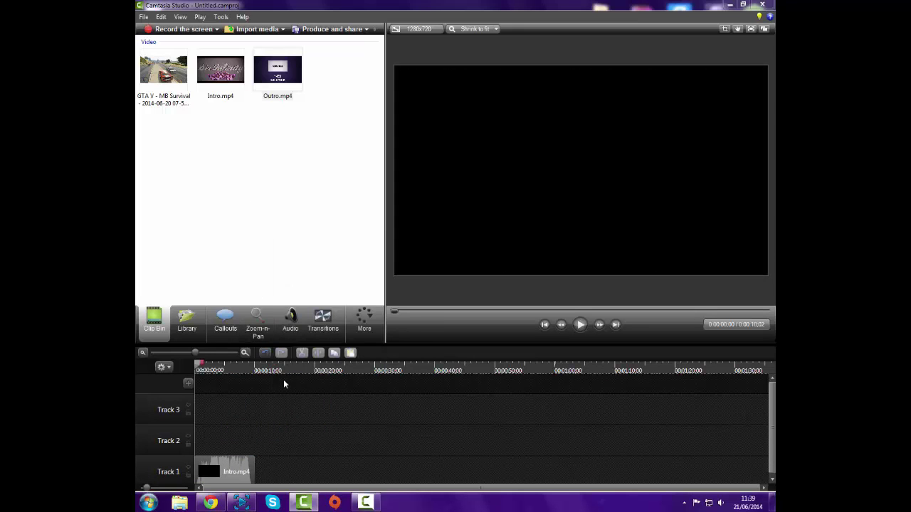
{"action": "left_click", "coordinate": [251, 471]}
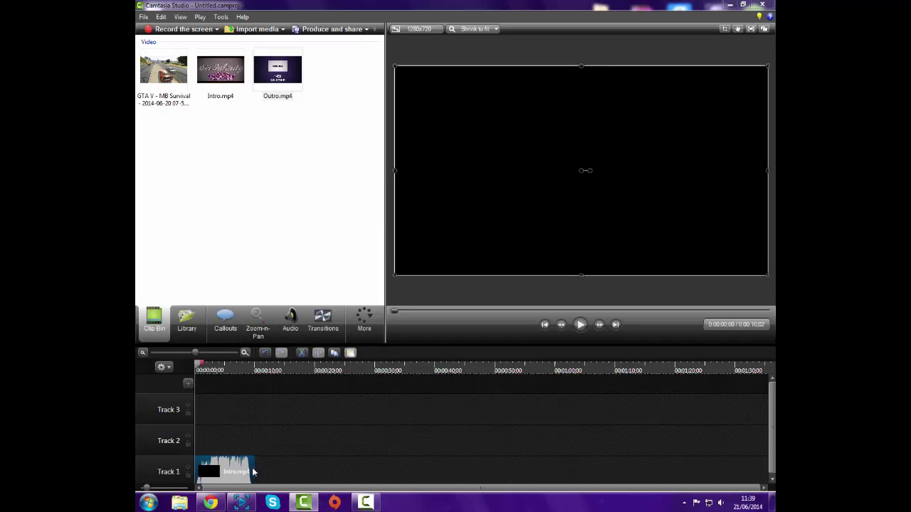
Step: Split the Intro clip at the 0:00:05;13 playhead position
{"action": "left_click_drag", "start_coordinate": [198, 364], "coordinate": [231, 365]}
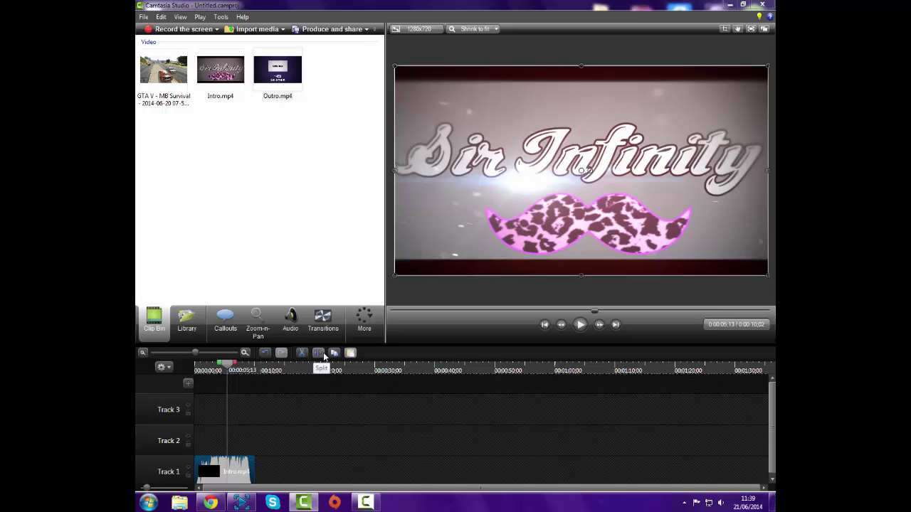
{"action": "left_click", "coordinate": [278, 470]}
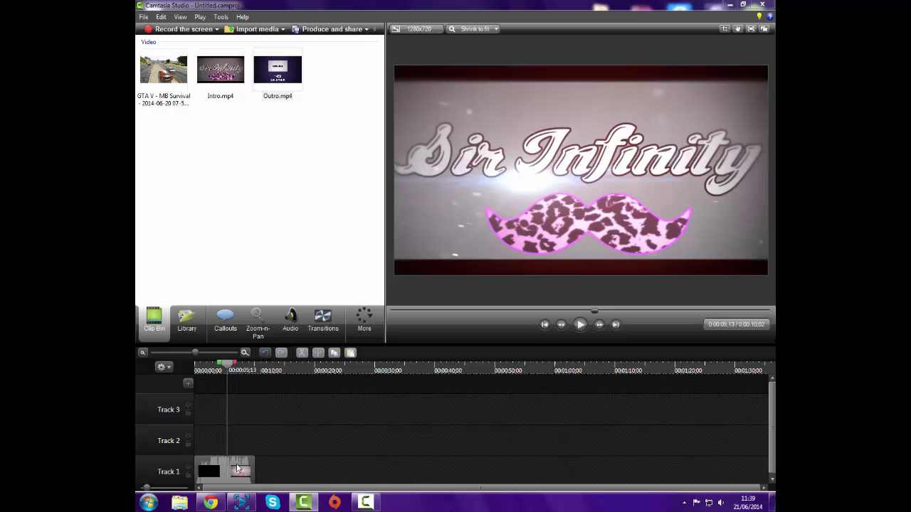
{"action": "left_click", "coordinate": [239, 468]}
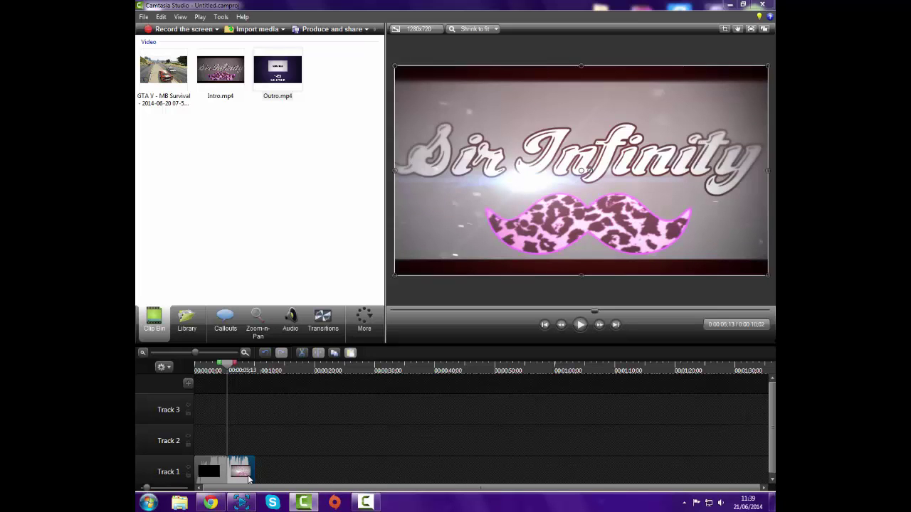
{"action": "right_click", "coordinate": [242, 464]}
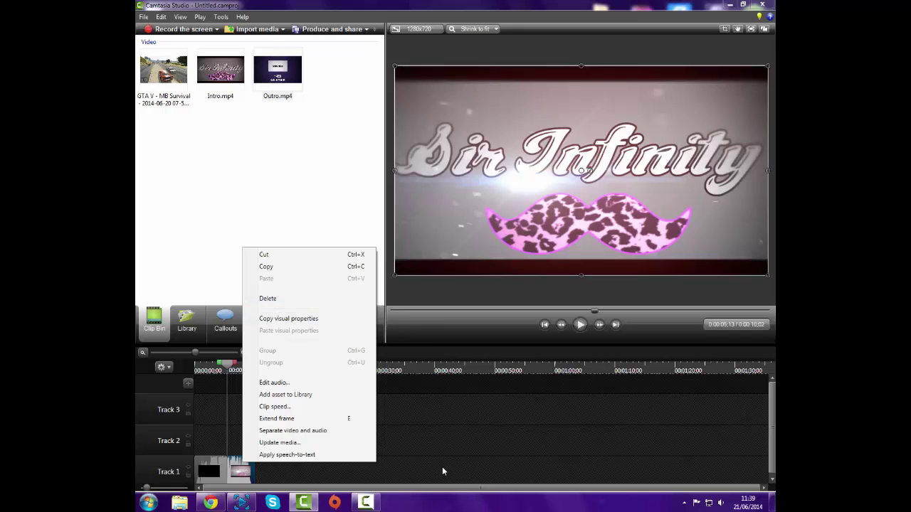
{"action": "left_click", "coordinate": [442, 471]}
{"action": "right_click", "coordinate": [239, 466]}
{"action": "left_click", "coordinate": [453, 473]}
Step: Shift the intro pieces along Track 1, then drag both back to the start
{"action": "left_click_drag", "start_coordinate": [377, 424], "coordinate": [191, 480]}
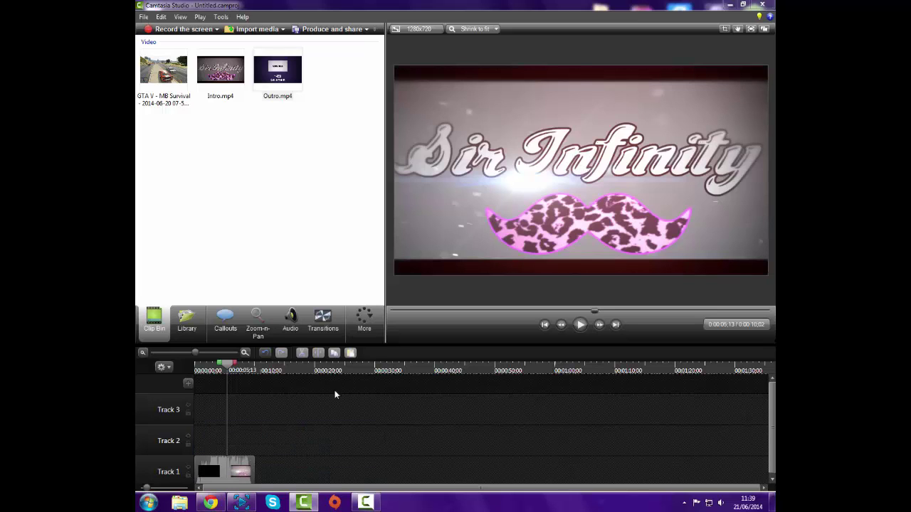
{"action": "left_click_drag", "start_coordinate": [233, 473], "coordinate": [431, 470]}
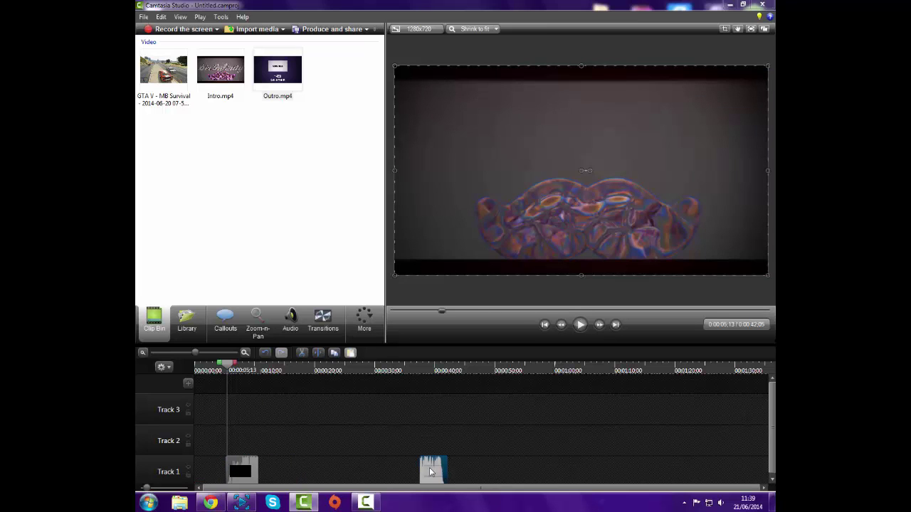
{"action": "left_click_drag", "start_coordinate": [371, 469], "coordinate": [409, 470]}
{"action": "left_click_drag", "start_coordinate": [322, 397], "coordinate": [531, 478]}
{"action": "left_click_drag", "start_coordinate": [408, 470], "coordinate": [215, 469]}
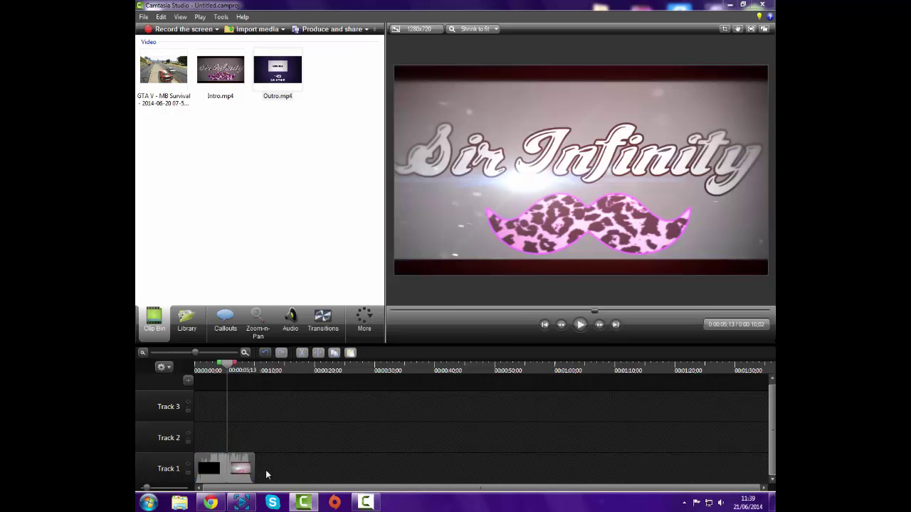
Step: Delete both intro pieces and place a fresh Intro.mp4 at the start of Track 1
{"action": "right_click", "coordinate": [239, 461]}
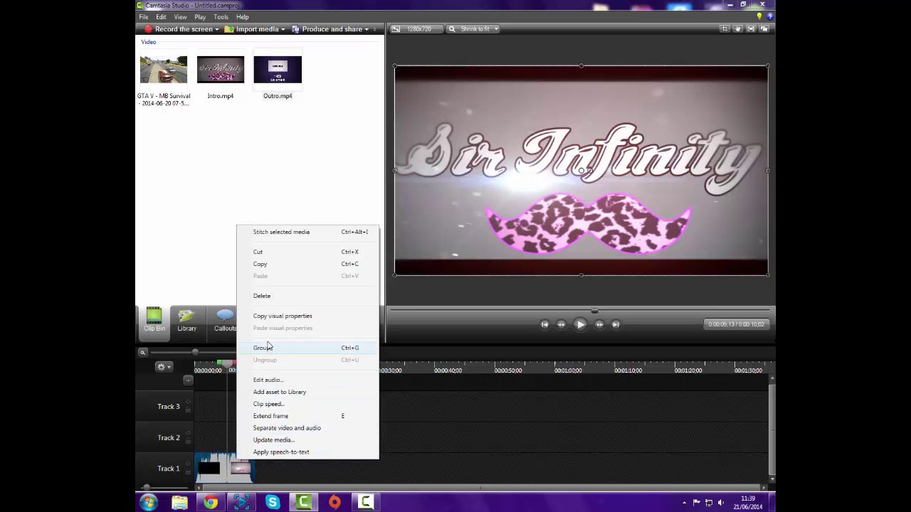
{"action": "left_click", "coordinate": [238, 302]}
{"action": "left_click_drag", "start_coordinate": [220, 69], "coordinate": [261, 462]}
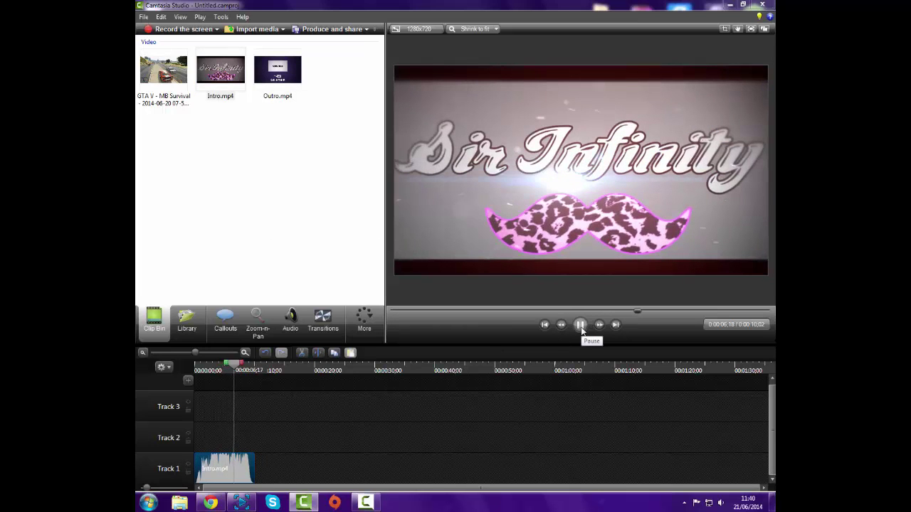
Step: Stop the preview and place the GTA V gameplay clip directly after the intro
{"action": "left_click", "coordinate": [580, 325]}
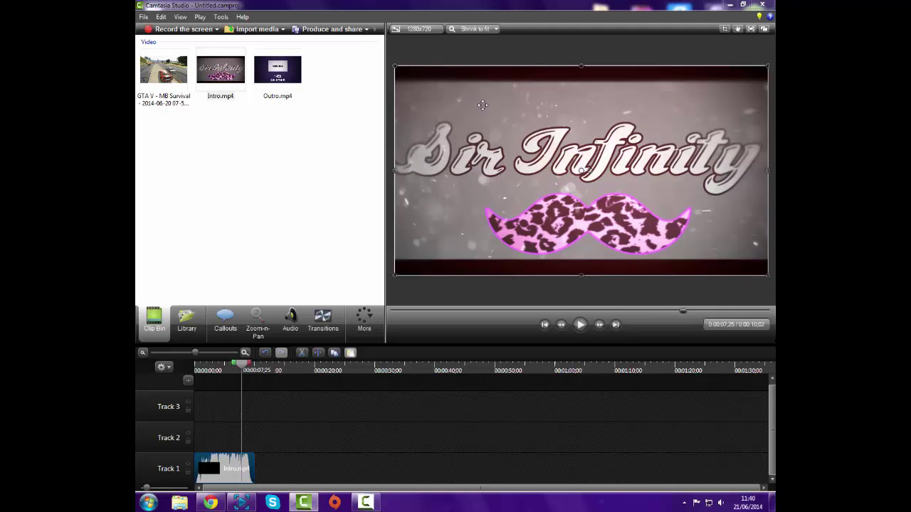
{"action": "left_click_drag", "start_coordinate": [163, 71], "coordinate": [264, 471]}
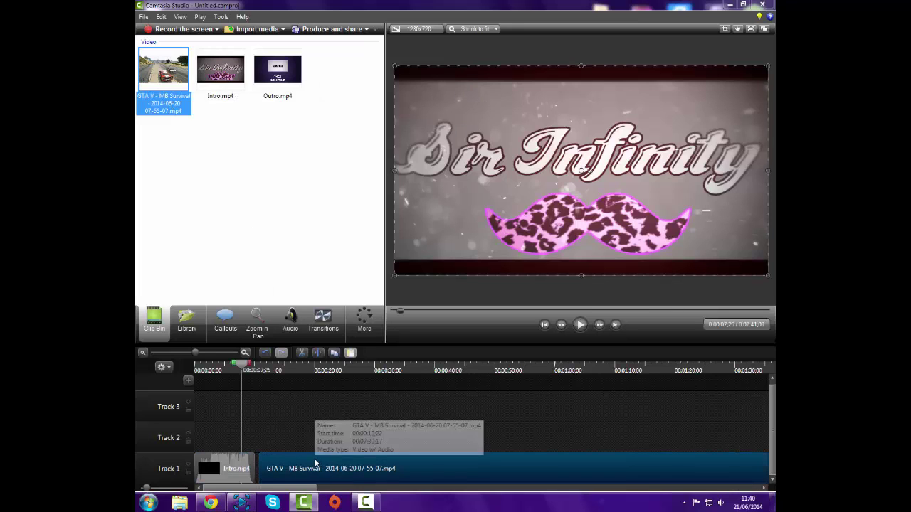
{"action": "mouse_move", "coordinate": [297, 463]}
{"action": "left_mouse_down"}
{"action": "mouse_move", "coordinate": [330, 463]}
{"action": "mouse_move", "coordinate": [299, 464]}
{"action": "left_mouse_up"}
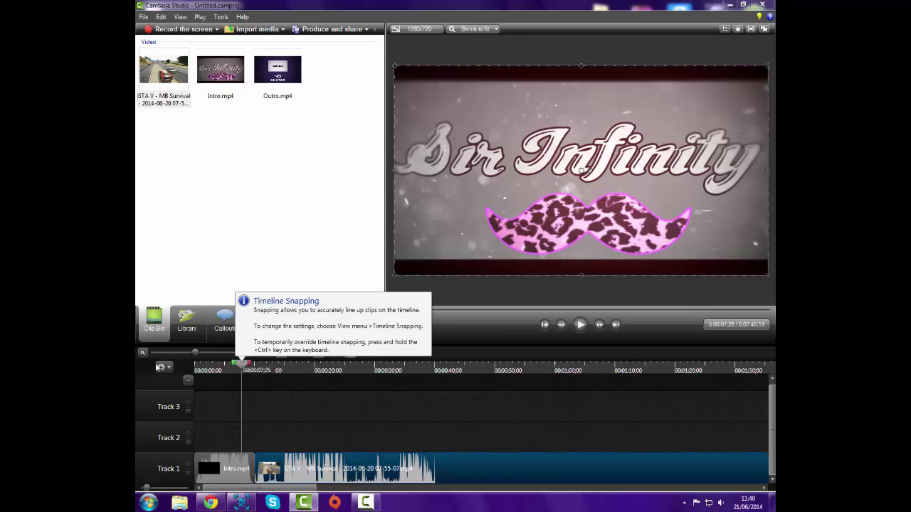
Step: Play from Intro.mp4 into the gameplay, pause, and scroll the timeline to its far right
{"action": "left_click", "coordinate": [580, 324]}
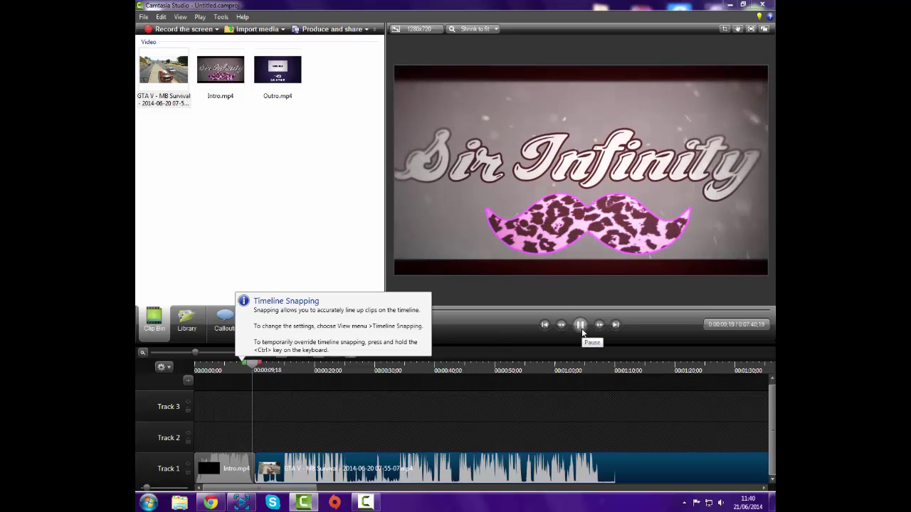
{"action": "left_click", "coordinate": [581, 325]}
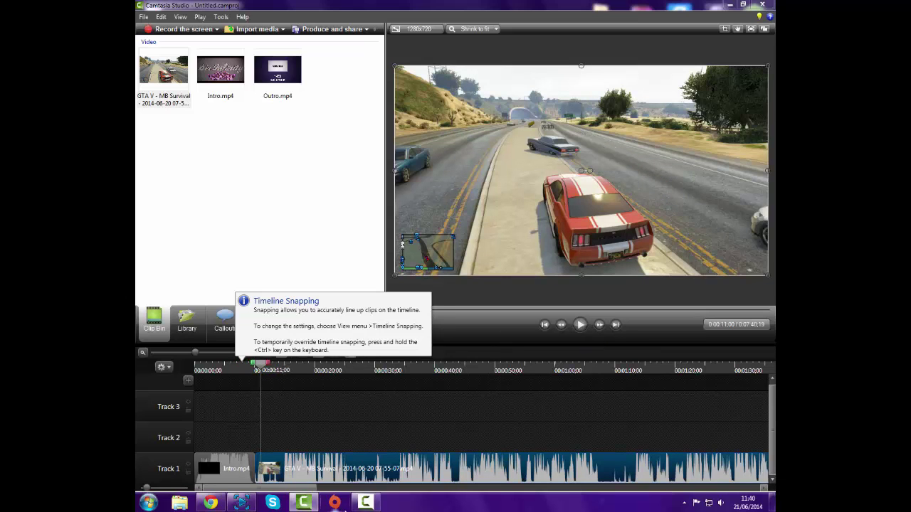
{"action": "left_click_drag", "start_coordinate": [509, 489], "coordinate": [730, 490]}
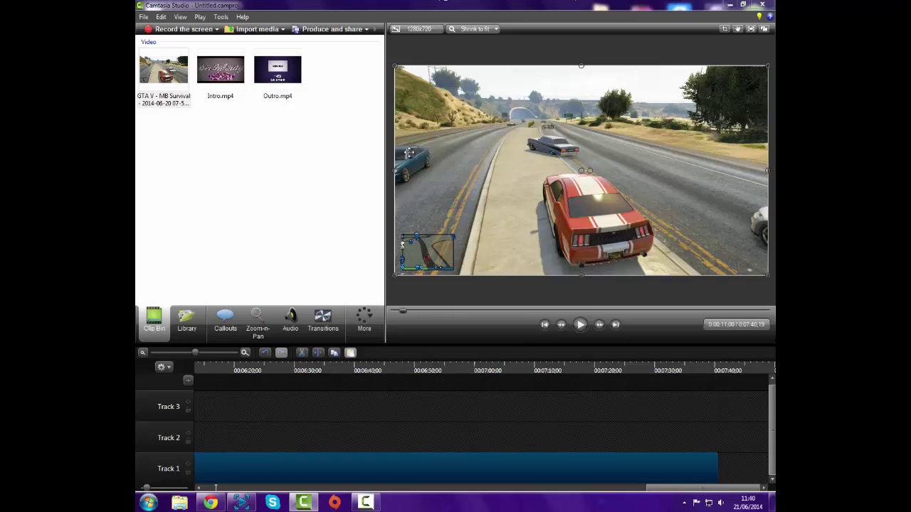
Step: Change the editing dimensions to the 720p HD (1280x720) great for YouTube preset
{"action": "left_click", "coordinate": [420, 30]}
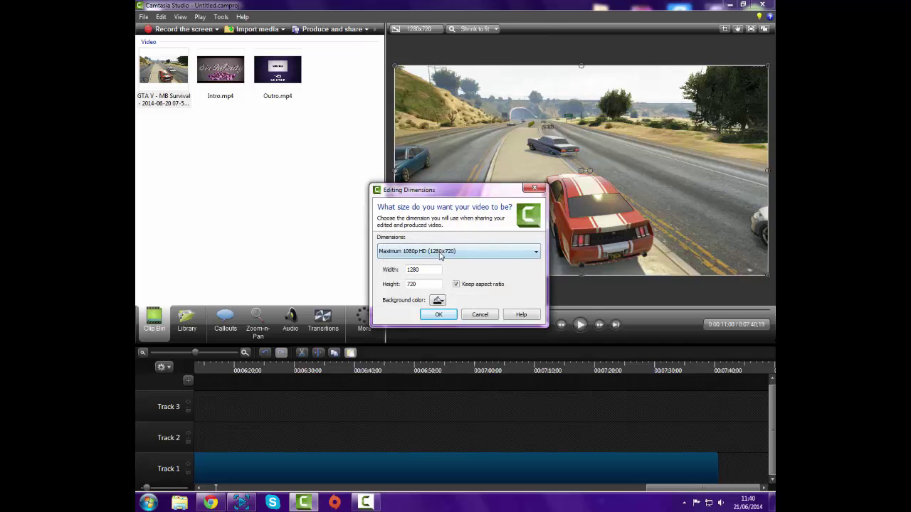
{"action": "left_click", "coordinate": [470, 254]}
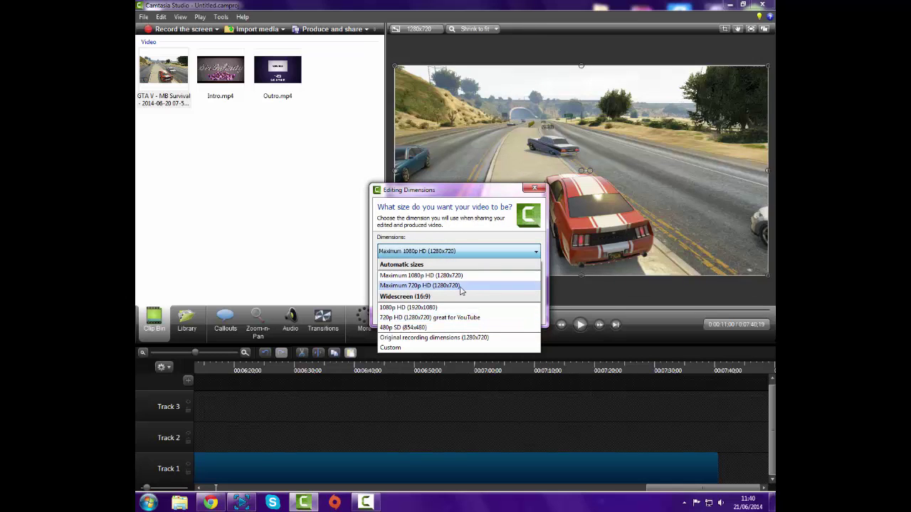
{"action": "left_click", "coordinate": [457, 324]}
{"action": "left_click", "coordinate": [437, 315]}
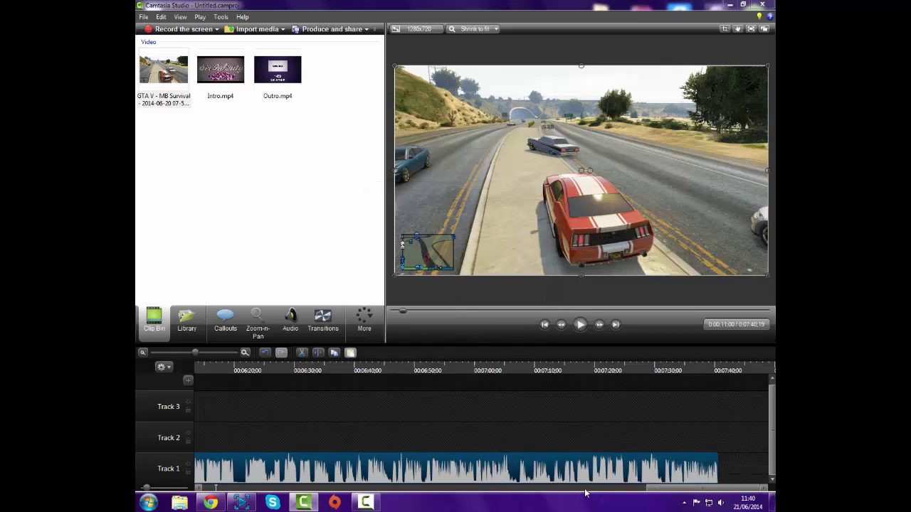
Step: Find the end of the gameplay clip and drop Outro.mp4 after it on Track 1
{"action": "left_click", "coordinate": [514, 489]}
{"action": "left_click", "coordinate": [498, 488]}
{"action": "left_click", "coordinate": [434, 489]}
{"action": "left_click", "coordinate": [414, 488]}
{"action": "left_click", "coordinate": [392, 488]}
{"action": "left_click", "coordinate": [363, 488]}
{"action": "left_click", "coordinate": [361, 488]}
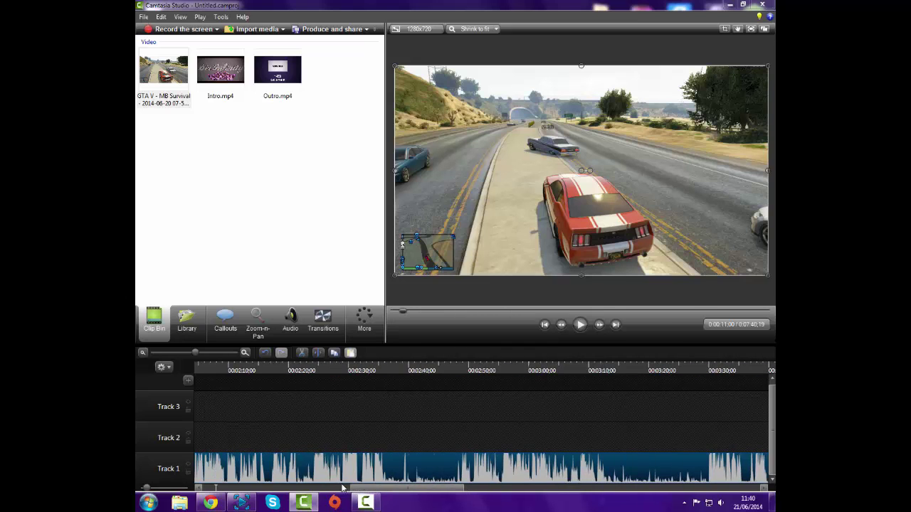
{"action": "left_click_drag", "start_coordinate": [257, 478], "coordinate": [277, 479]}
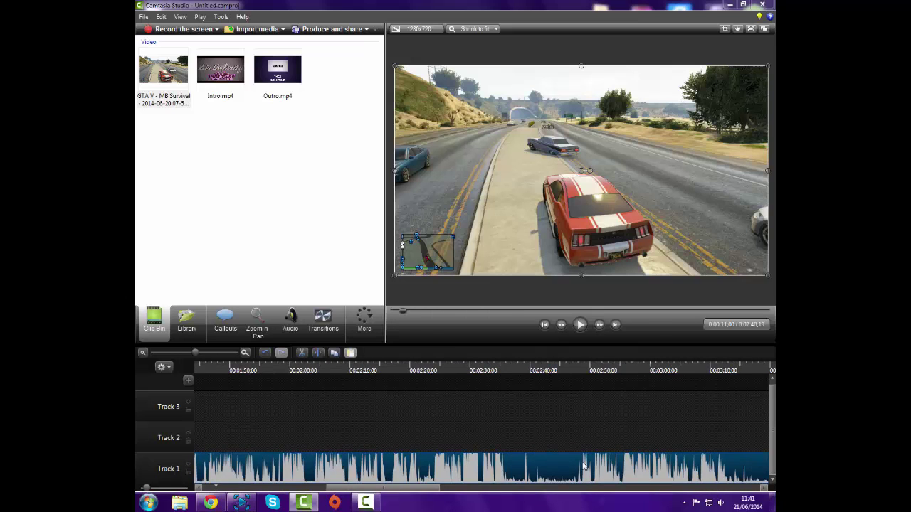
{"action": "scroll", "coordinate": [717, 468], "scroll_direction": "right", "scroll_amount": 10}
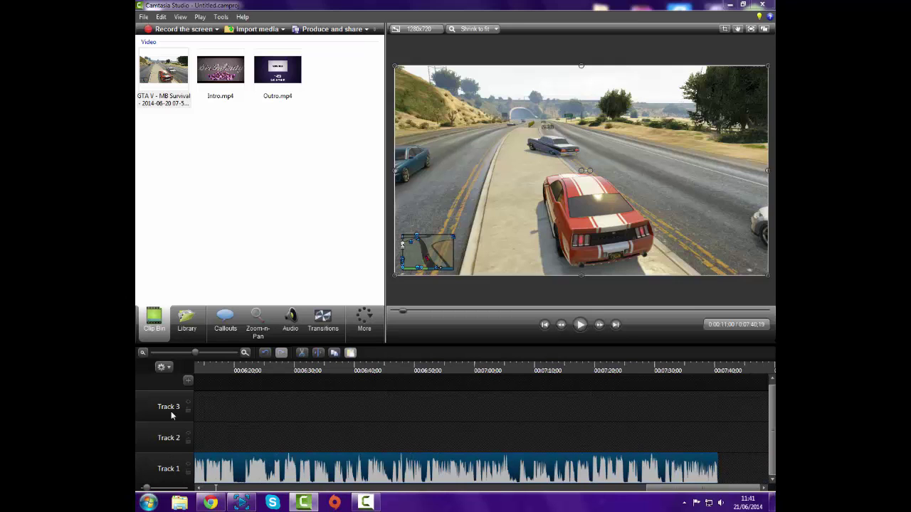
{"action": "left_click_drag", "start_coordinate": [195, 354], "coordinate": [159, 354]}
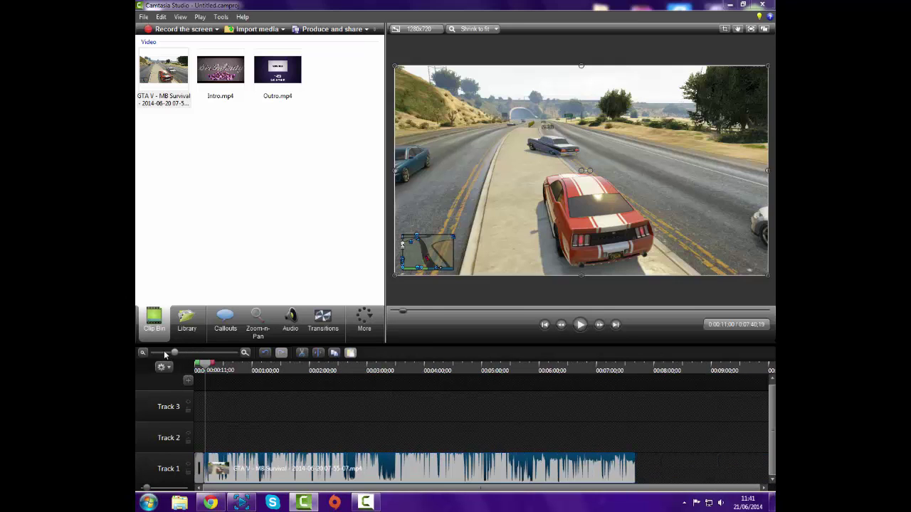
{"action": "left_click_drag", "start_coordinate": [159, 353], "coordinate": [186, 354]}
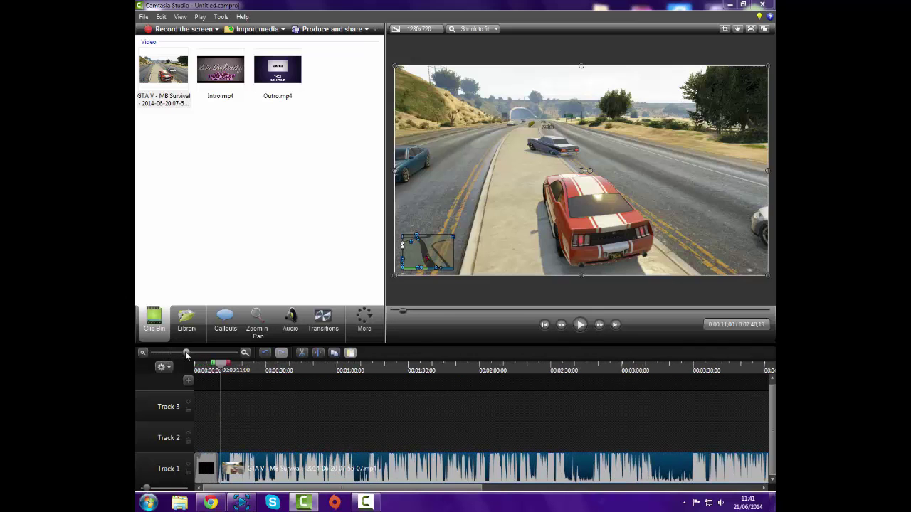
{"action": "left_click_drag", "start_coordinate": [469, 489], "coordinate": [762, 498]}
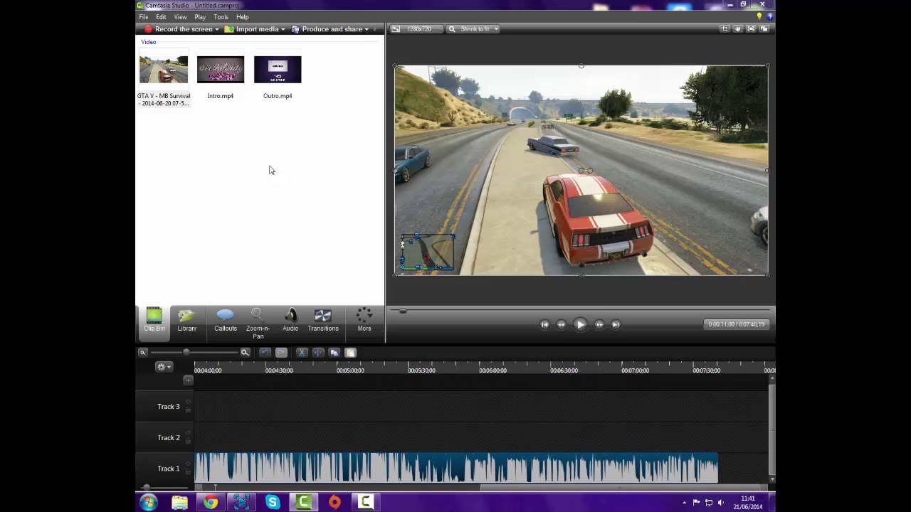
{"action": "left_click_drag", "start_coordinate": [295, 79], "coordinate": [713, 466]}
Step: Scrub through the gameplay to about 5:51 and play into the Subscribe outro
{"action": "left_click", "coordinate": [636, 388]}
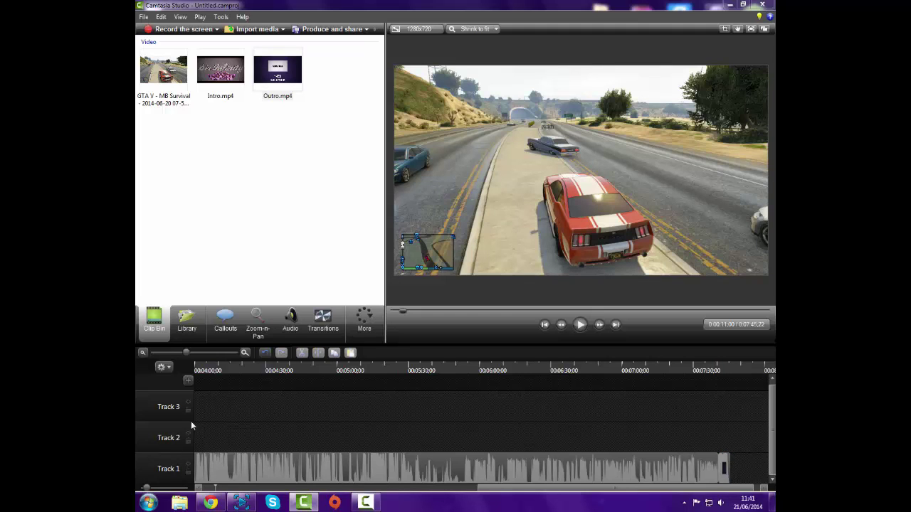
{"action": "left_click_drag", "start_coordinate": [533, 492], "coordinate": [249, 491]}
{"action": "left_click_drag", "start_coordinate": [212, 369], "coordinate": [765, 370]}
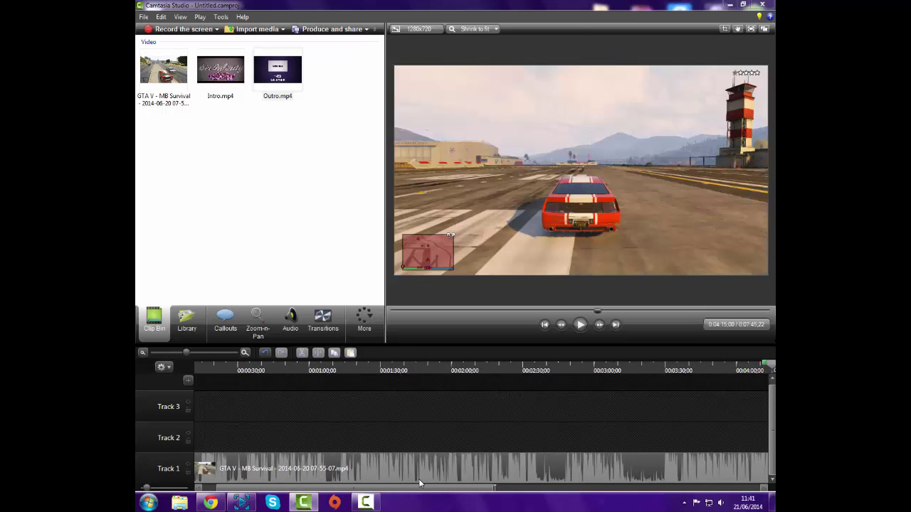
{"action": "left_click_drag", "start_coordinate": [422, 491], "coordinate": [548, 491]}
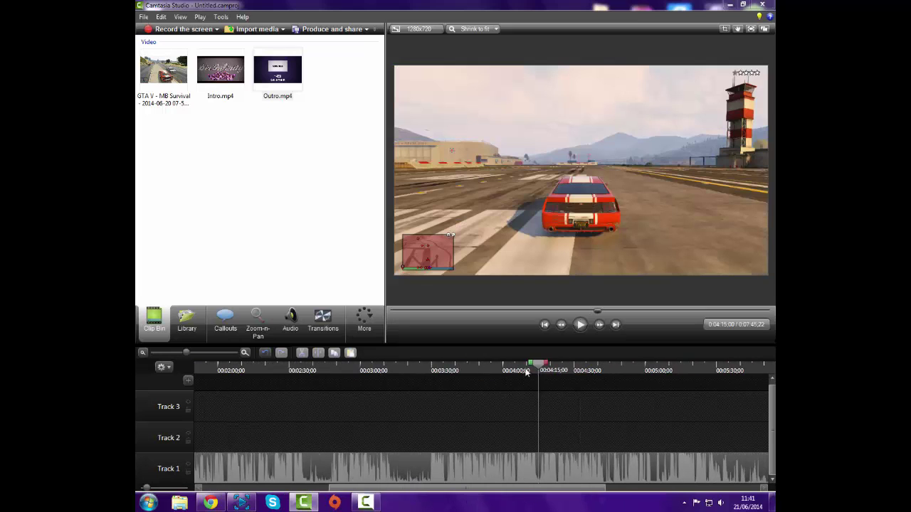
{"action": "left_click_drag", "start_coordinate": [538, 366], "coordinate": [689, 410]}
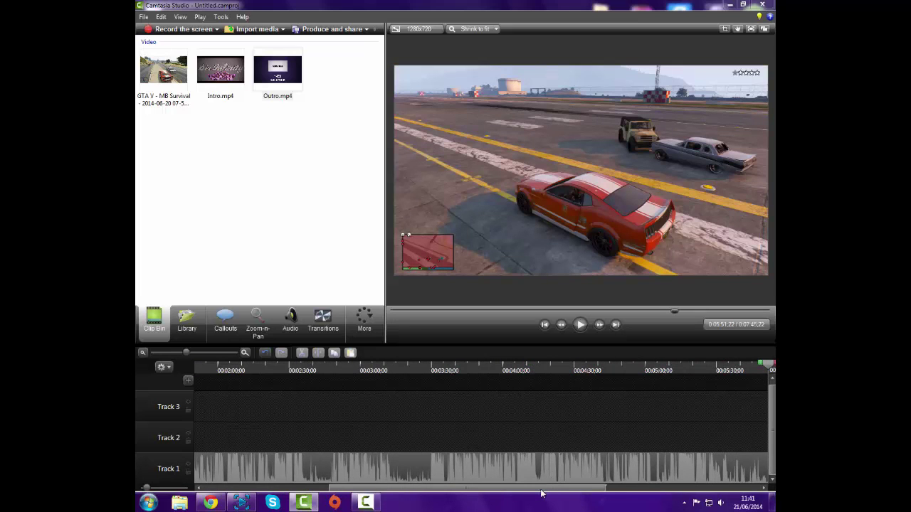
{"action": "left_click_drag", "start_coordinate": [559, 491], "coordinate": [762, 488]}
{"action": "left_click_drag", "start_coordinate": [474, 364], "coordinate": [704, 390]}
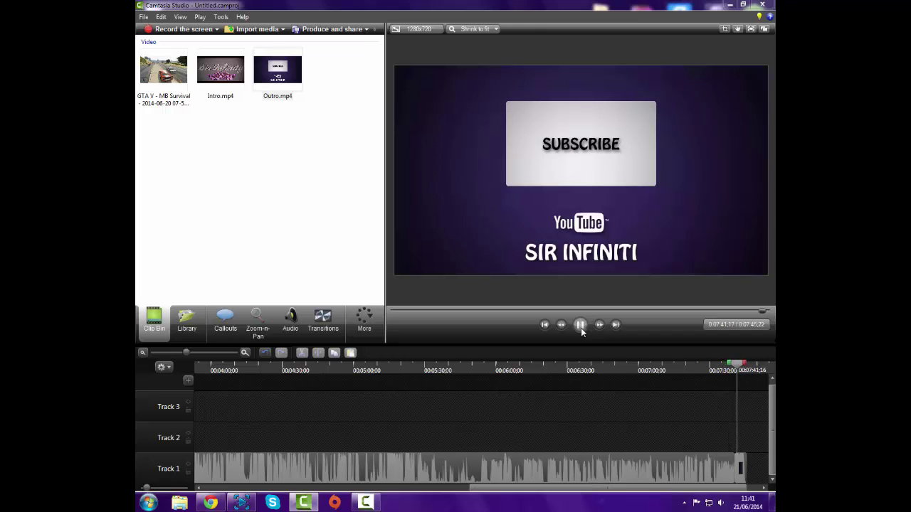
{"action": "left_click", "coordinate": [580, 325]}
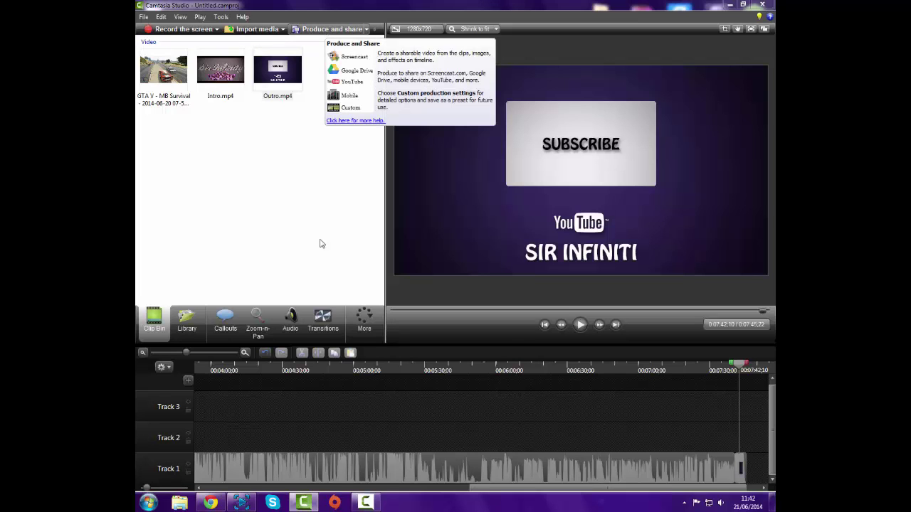
Step: In Produce and share, pick the MP4 with video player (up to 720p) preset
{"action": "left_click", "coordinate": [324, 29]}
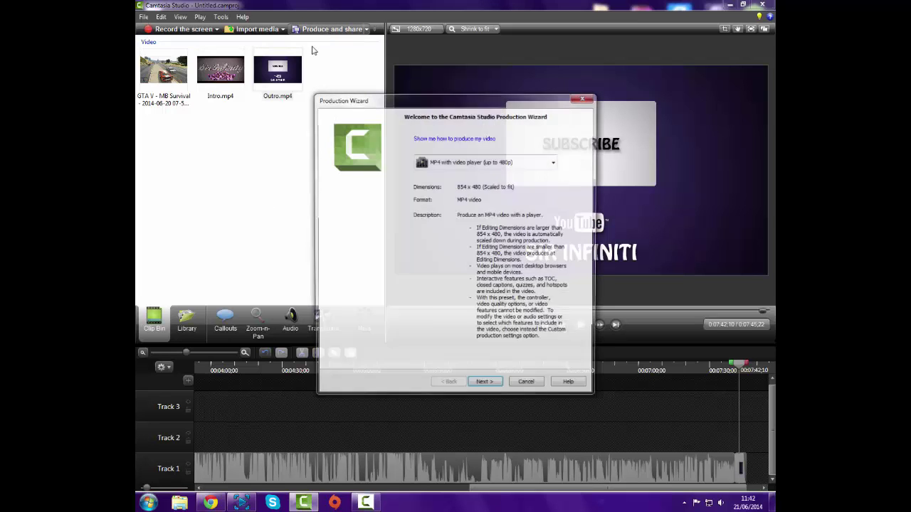
{"action": "left_click", "coordinate": [523, 165]}
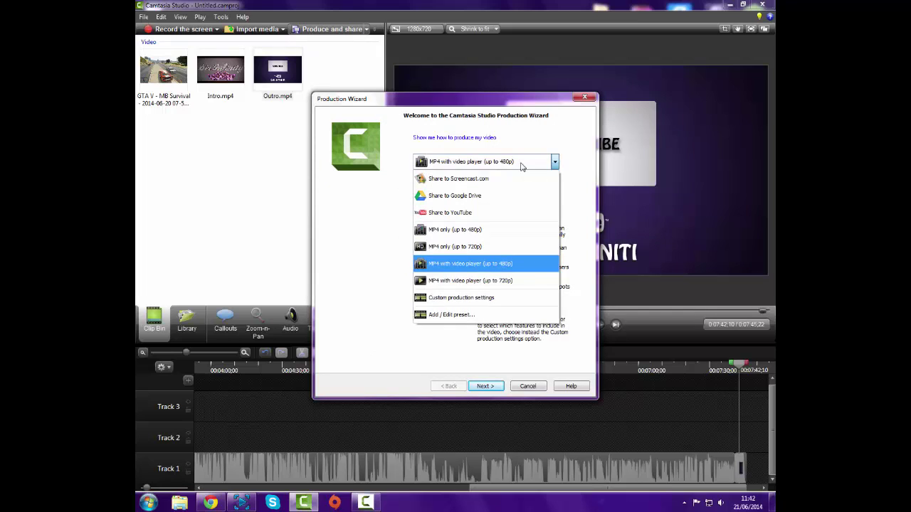
{"action": "left_click", "coordinate": [522, 165]}
{"action": "left_click", "coordinate": [472, 166]}
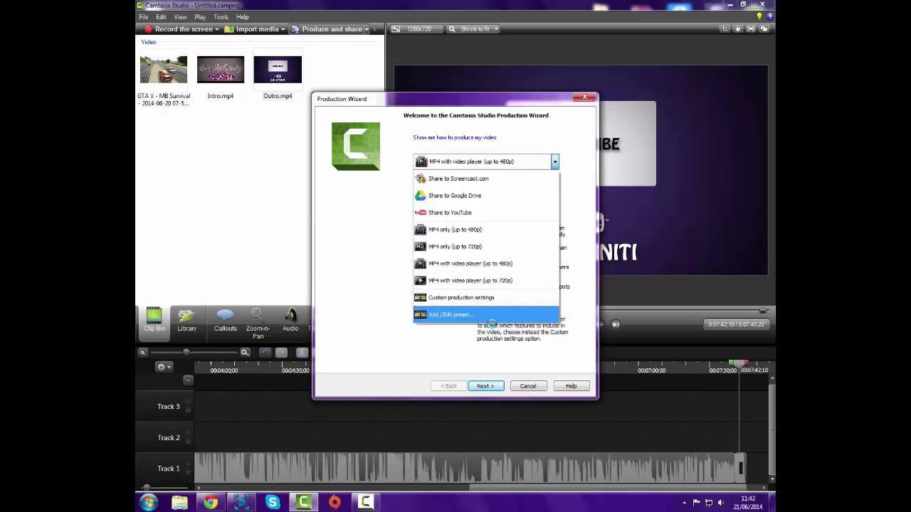
{"action": "left_click", "coordinate": [484, 281]}
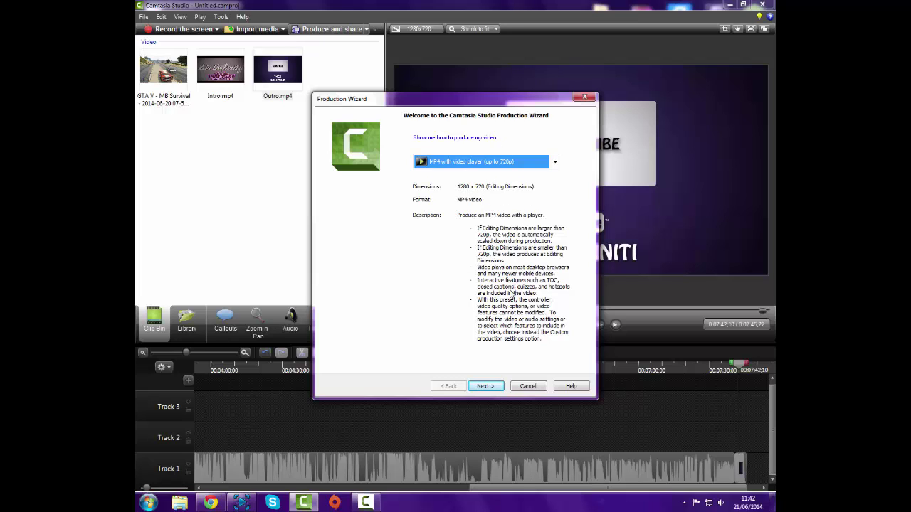
{"action": "left_click", "coordinate": [488, 385]}
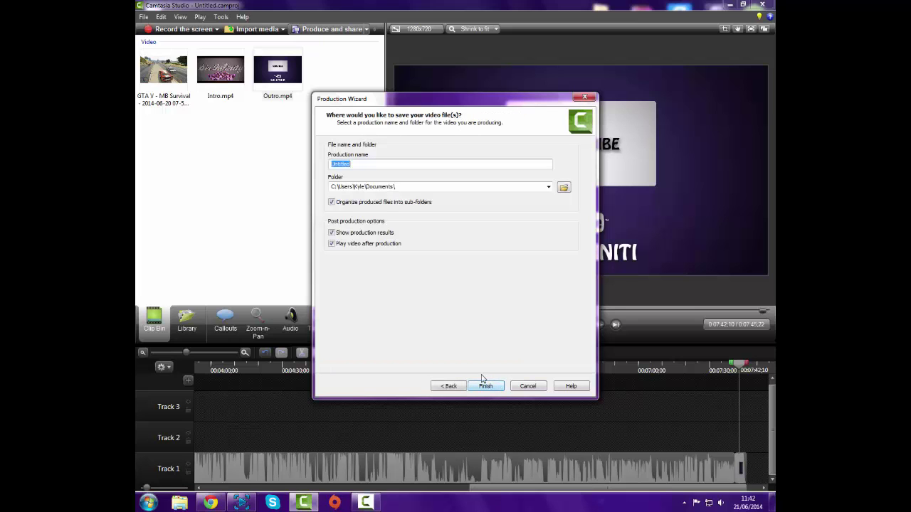
Step: Set the Ready For Upload folder as the save location for Untitled.mp4 and start rendering
{"action": "left_click", "coordinate": [416, 187]}
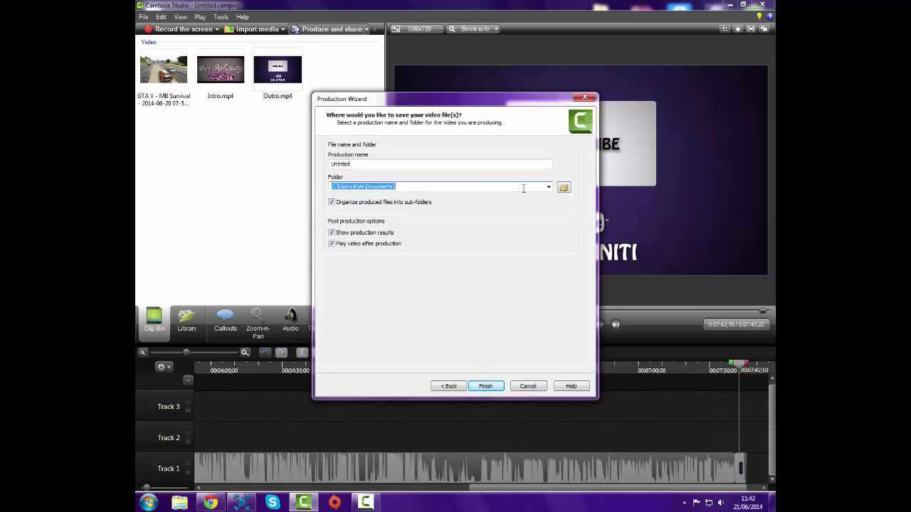
{"action": "left_click", "coordinate": [563, 187]}
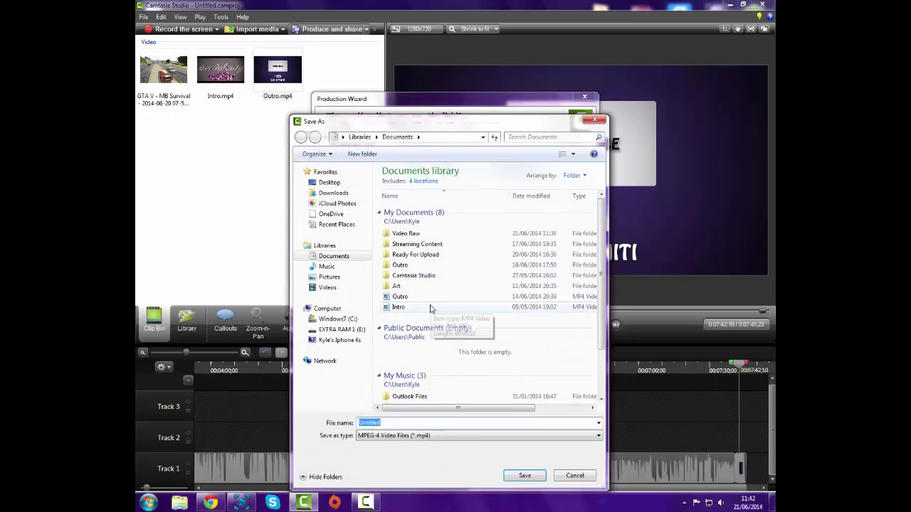
{"action": "double_click", "coordinate": [423, 254]}
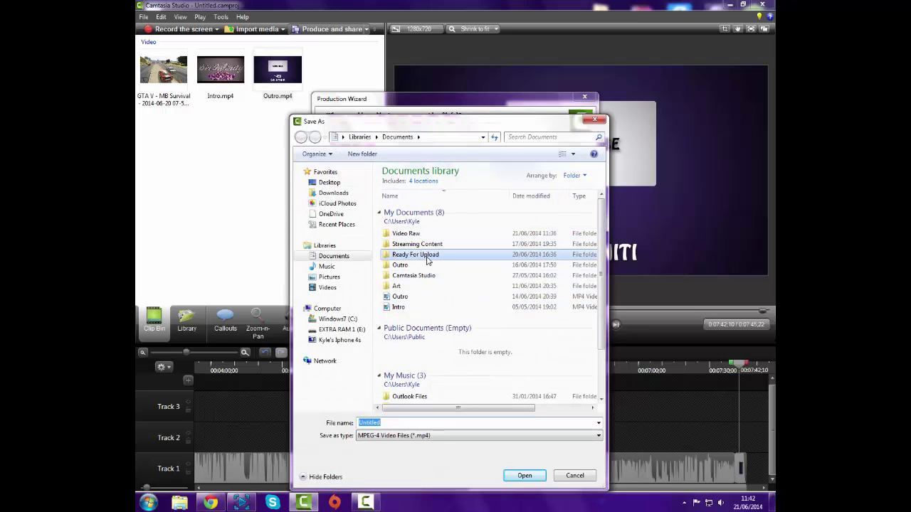
{"action": "left_click", "coordinate": [524, 475]}
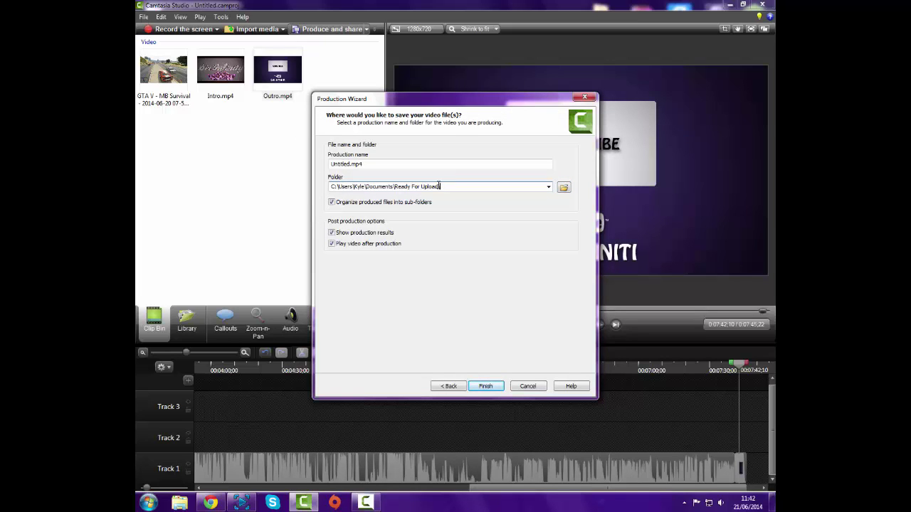
{"action": "left_click", "coordinate": [425, 186]}
{"action": "left_click", "coordinate": [487, 387]}
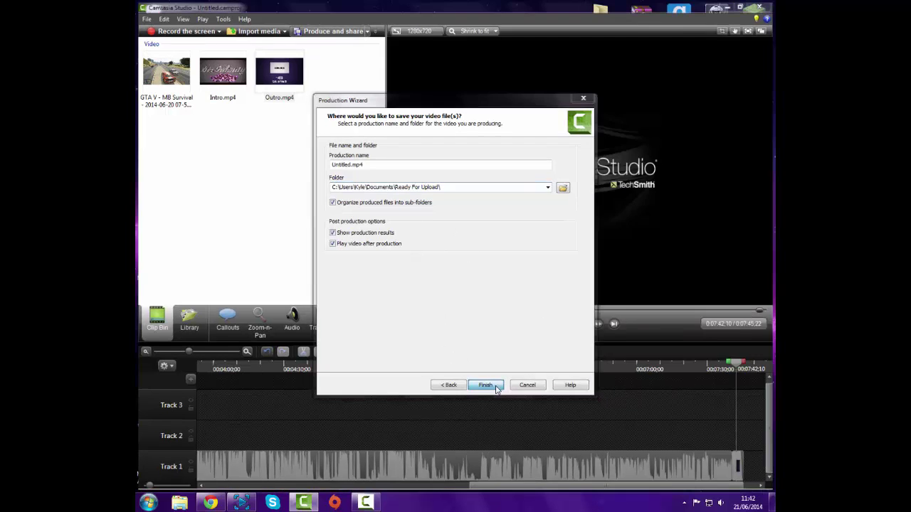